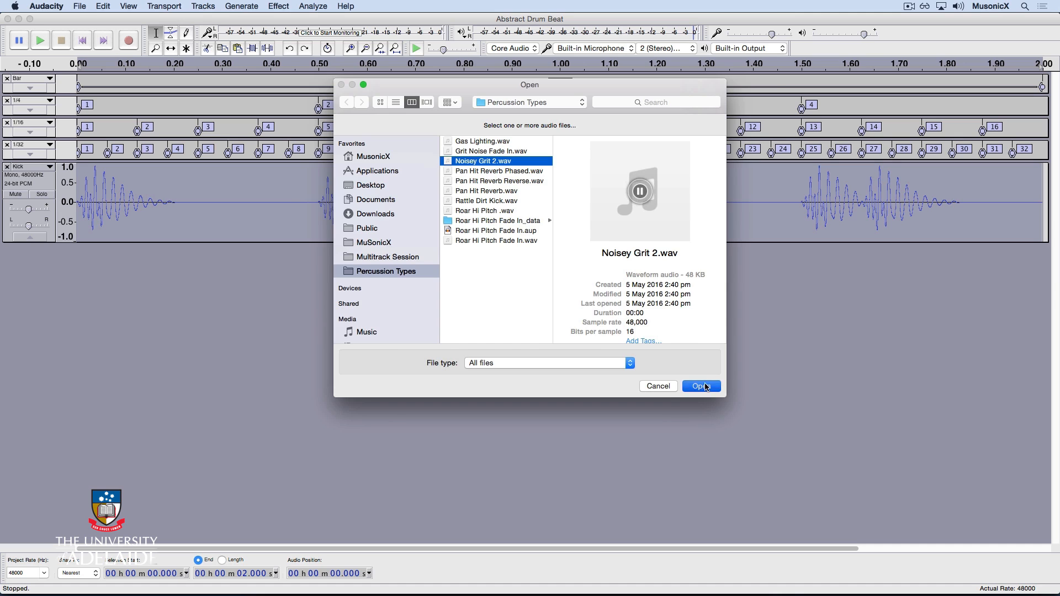
# Import Noisey Grit 2.wav, split its stereo track to mono and delete the second mono track
pyautogui.click(637, 400)
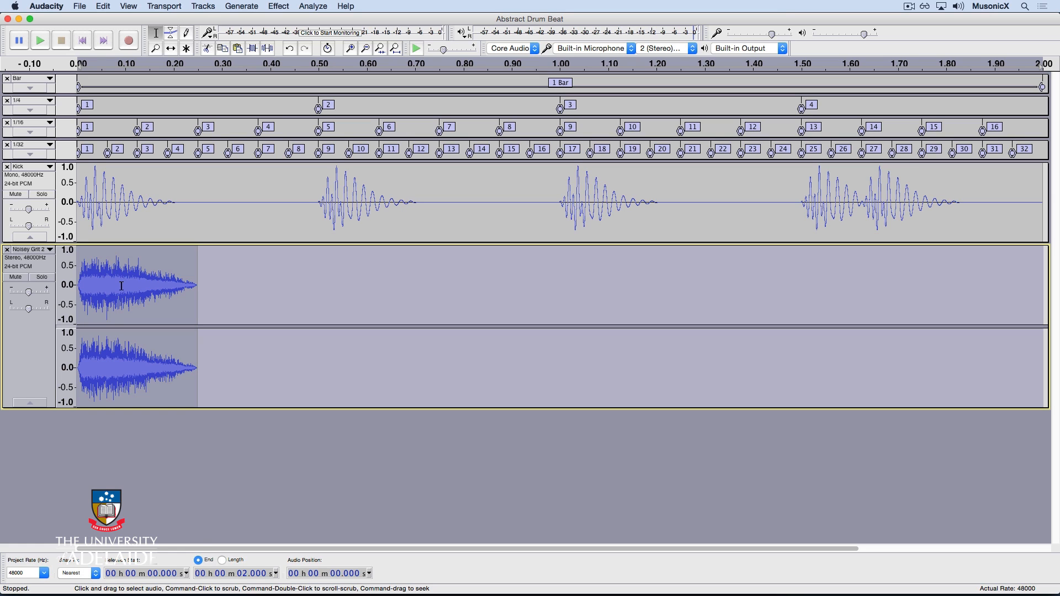
pyautogui.click(33, 250)
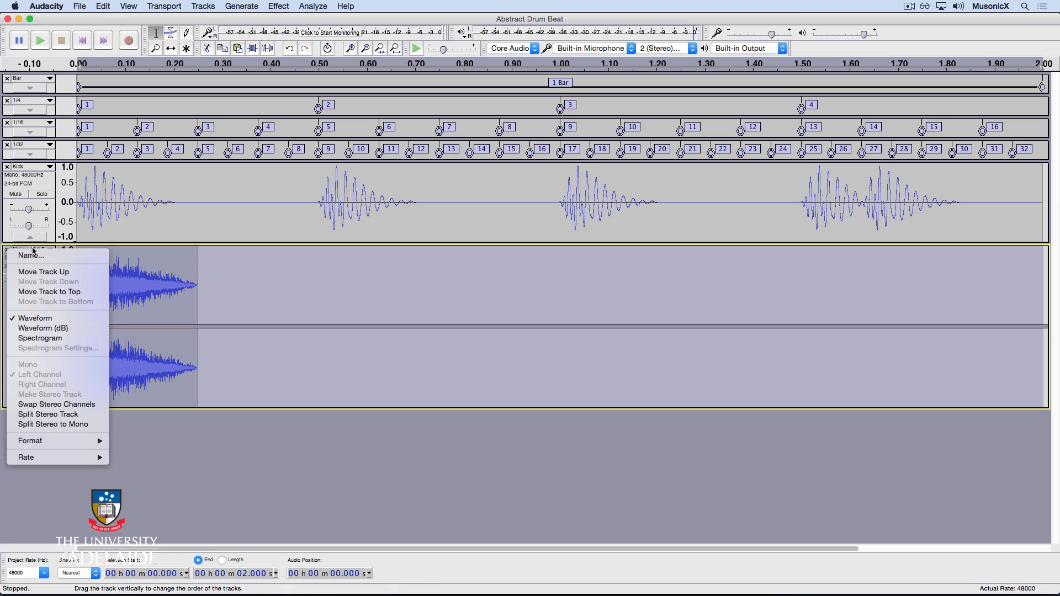
pyautogui.click(52, 425)
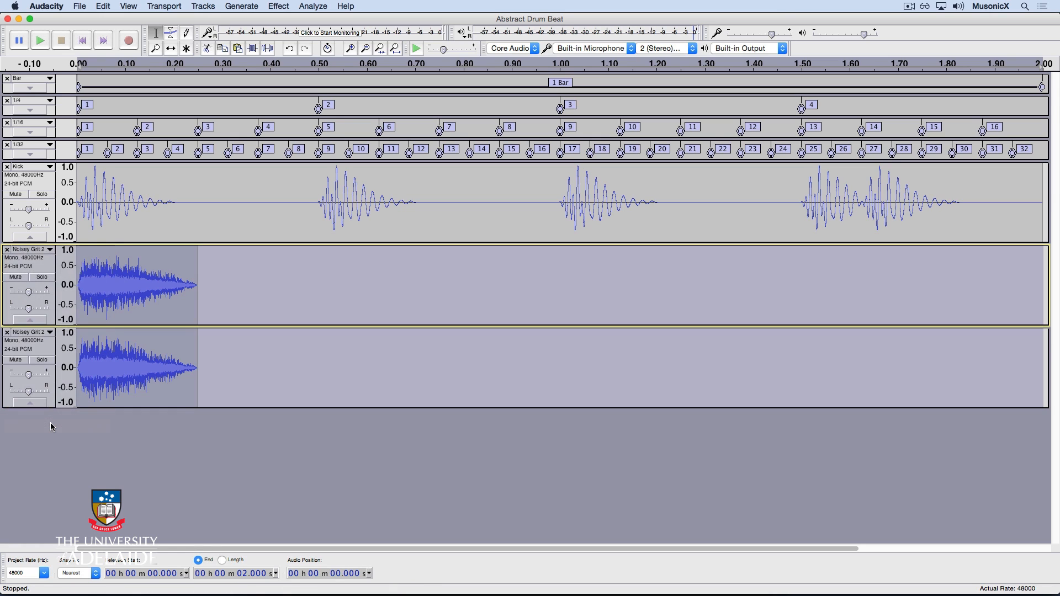
pyautogui.click(7, 333)
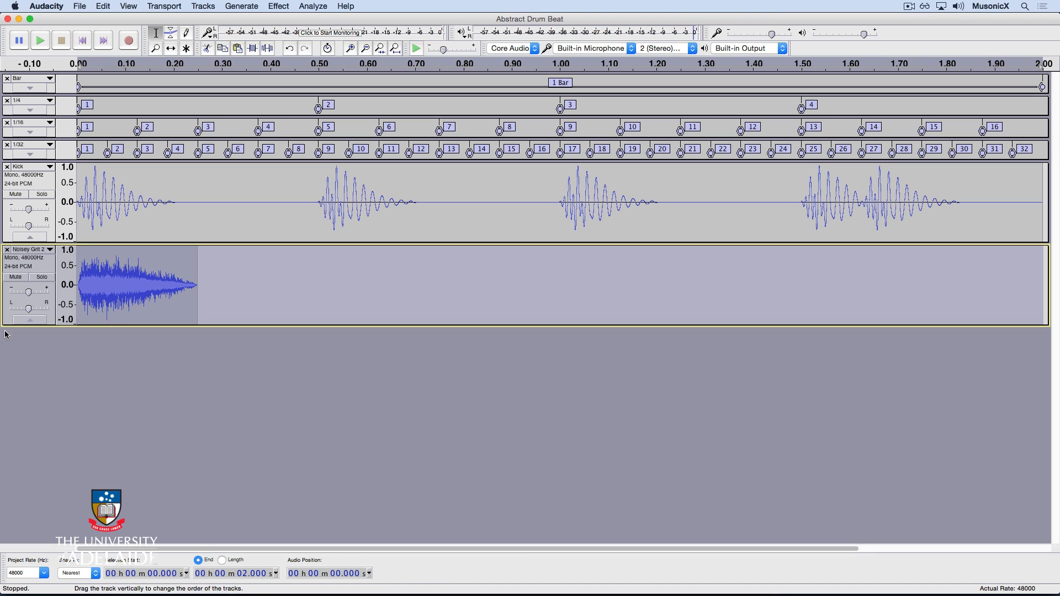
# Audition about 0.061 to 0.177 s of the Noisey Grit 2 track in solo and trim the clip to that section
pyautogui.moveTo(108, 276); pyautogui.dragTo(162, 276)
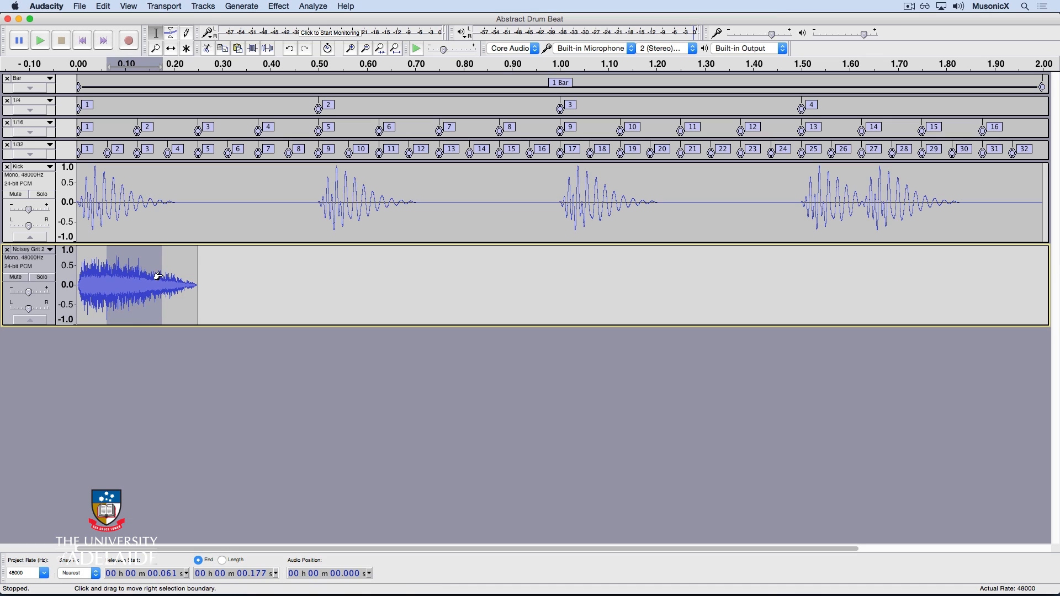
pyautogui.click(44, 279)
pyautogui.press('space')
pyautogui.press('space')
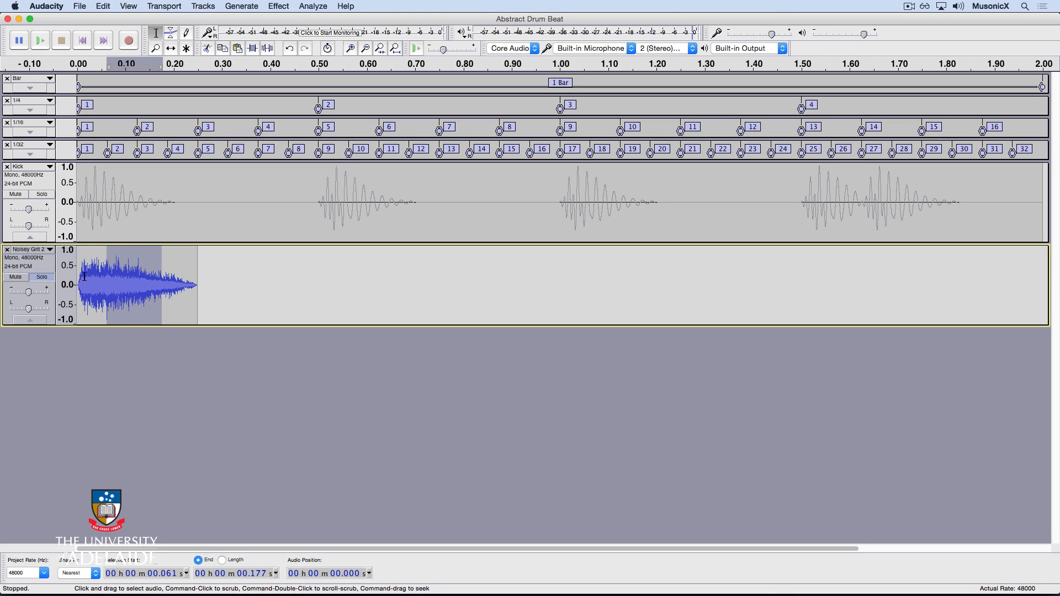
pyautogui.press('super+t')
pyautogui.click(48, 279)
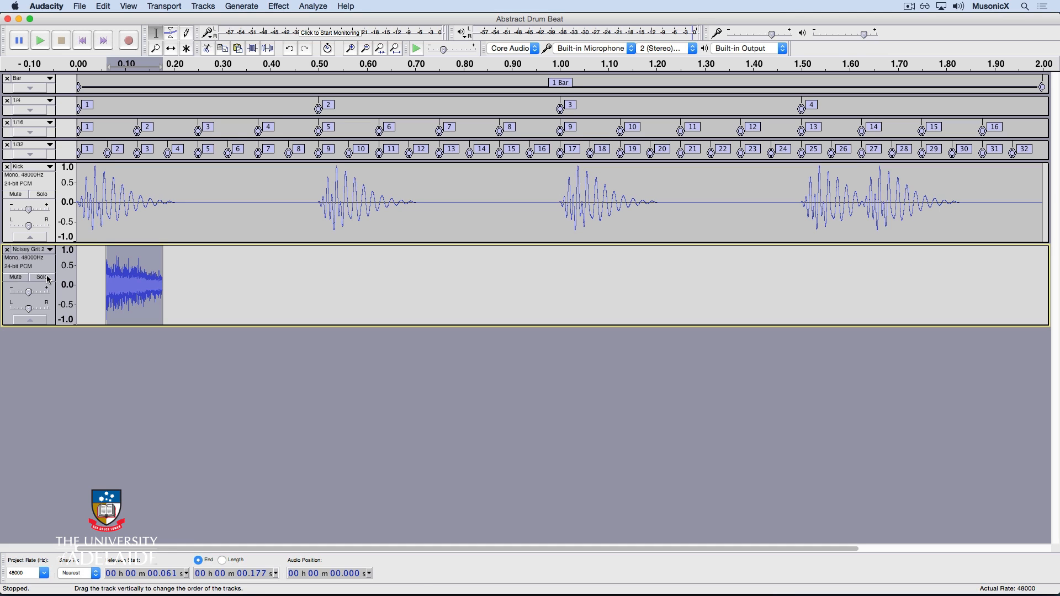
# Time-shift the trimmed Noisey Grit 2 clip to start on beat 2 at 0.500 s
pyautogui.click(171, 50)
pyautogui.moveTo(139, 297); pyautogui.dragTo(351, 291)
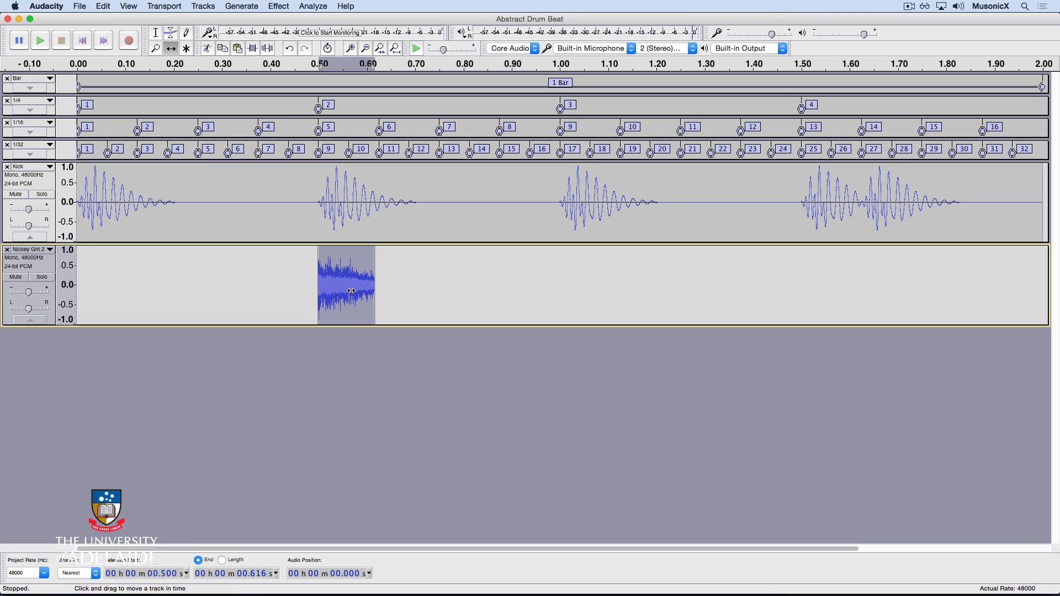
pyautogui.click(156, 33)
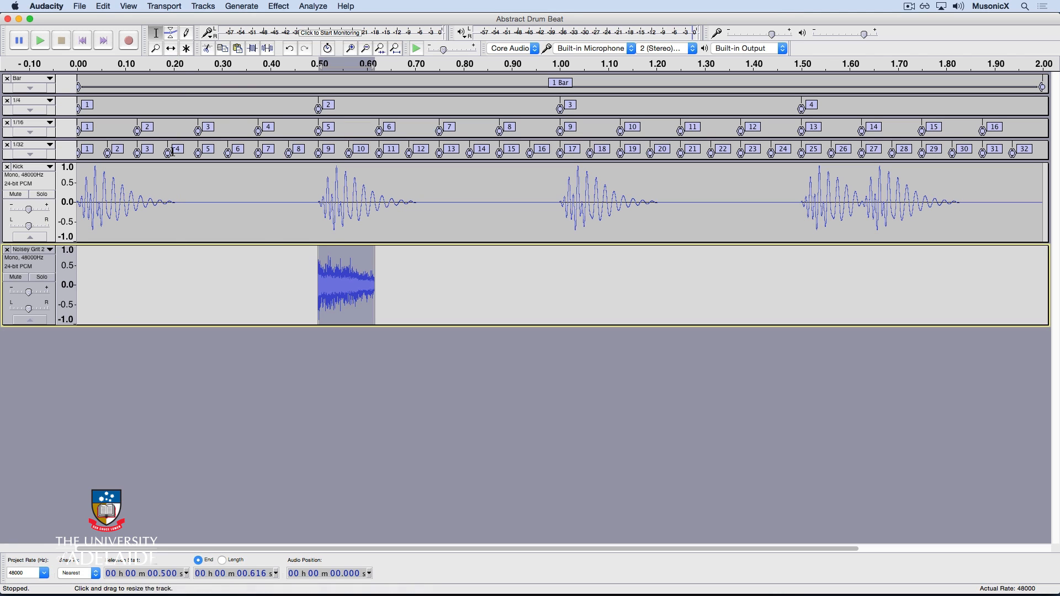
# Copy the clip on beat 2, paste it in the same track and shift the copy to beat 4 at 1.500 s
pyautogui.click(104, 6)
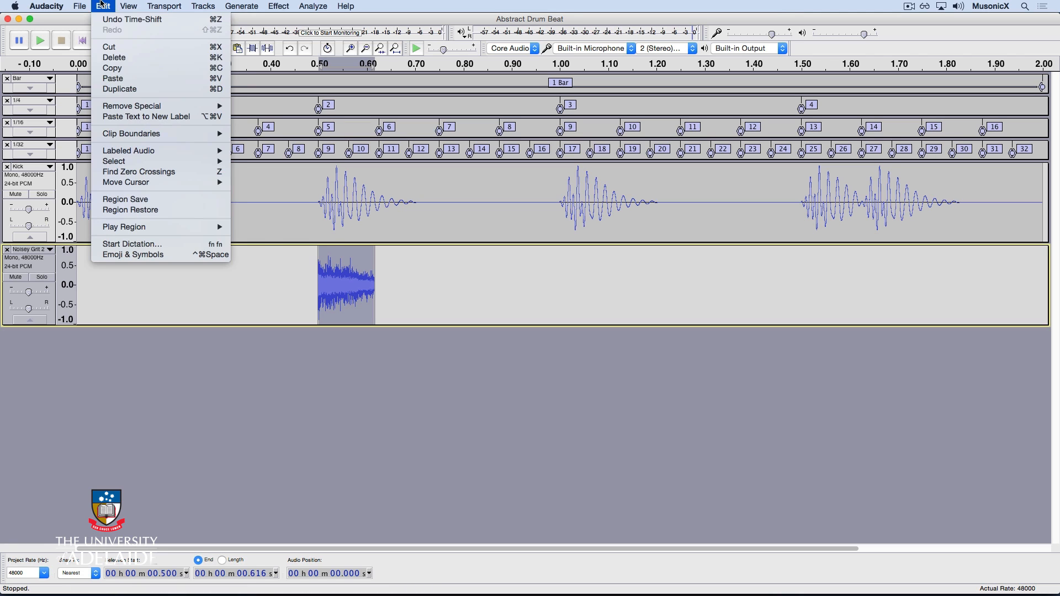
pyautogui.click(121, 69)
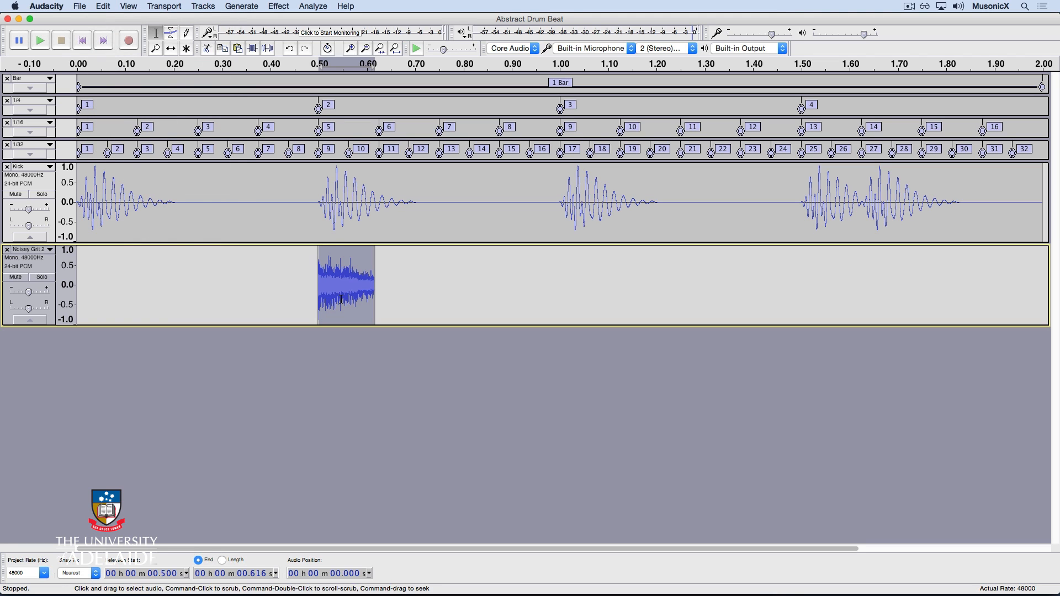
pyautogui.press('Right')
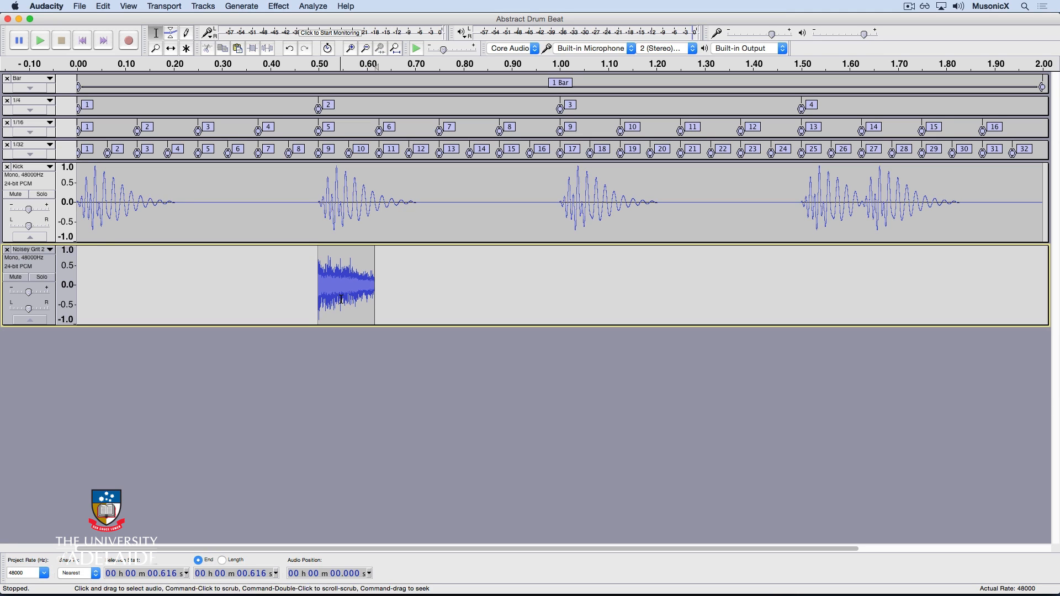
pyautogui.press('super+v')
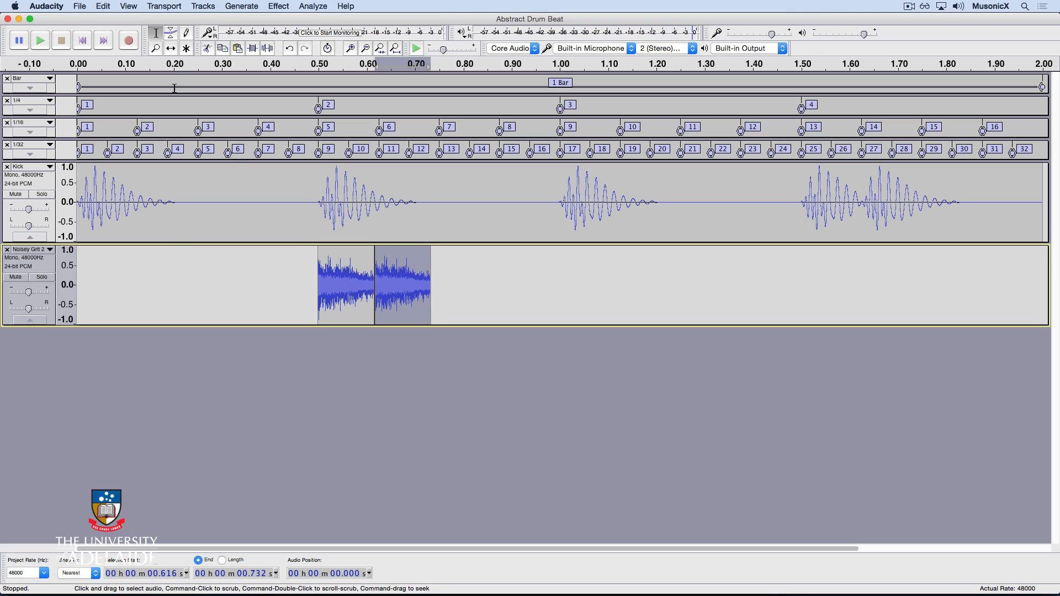
pyautogui.click(171, 48)
pyautogui.moveTo(440, 282); pyautogui.dragTo(839, 261)
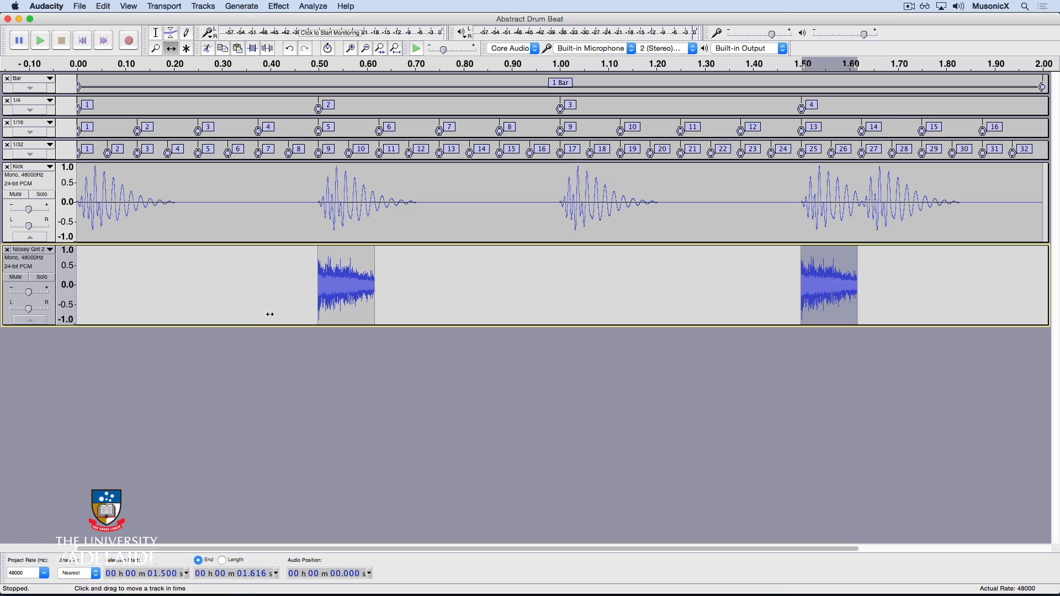
# Select the full bar from 0 to 2.000 s and loop playback to hear the beat
pyautogui.click(7, 90)
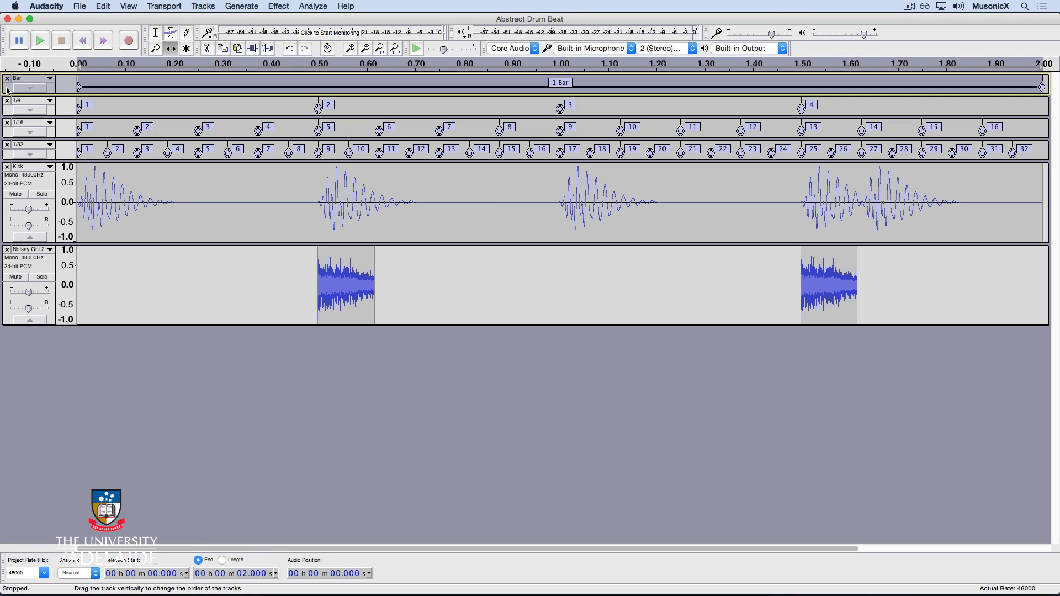
pyautogui.hotkey('shift', 'space')
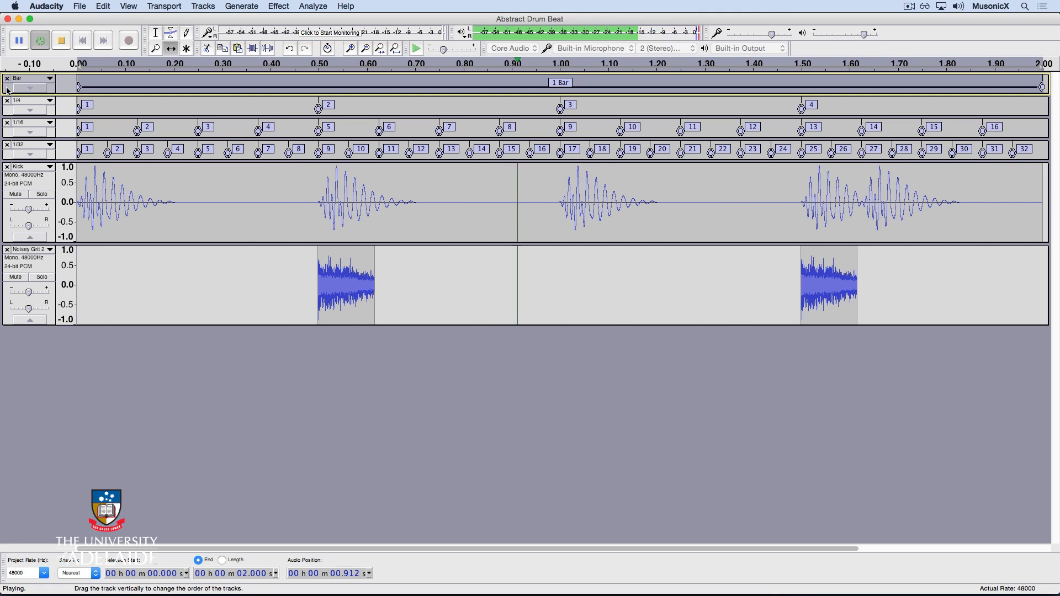
pyautogui.press('space')
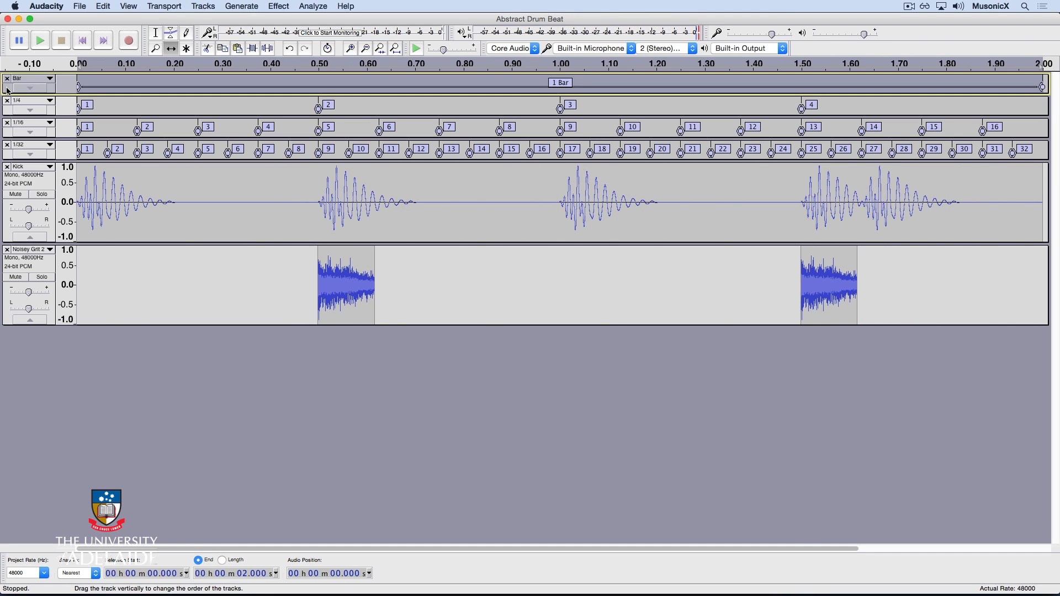
# Rename the Noisey Grit 2 track as Snare
pyautogui.press('F1')
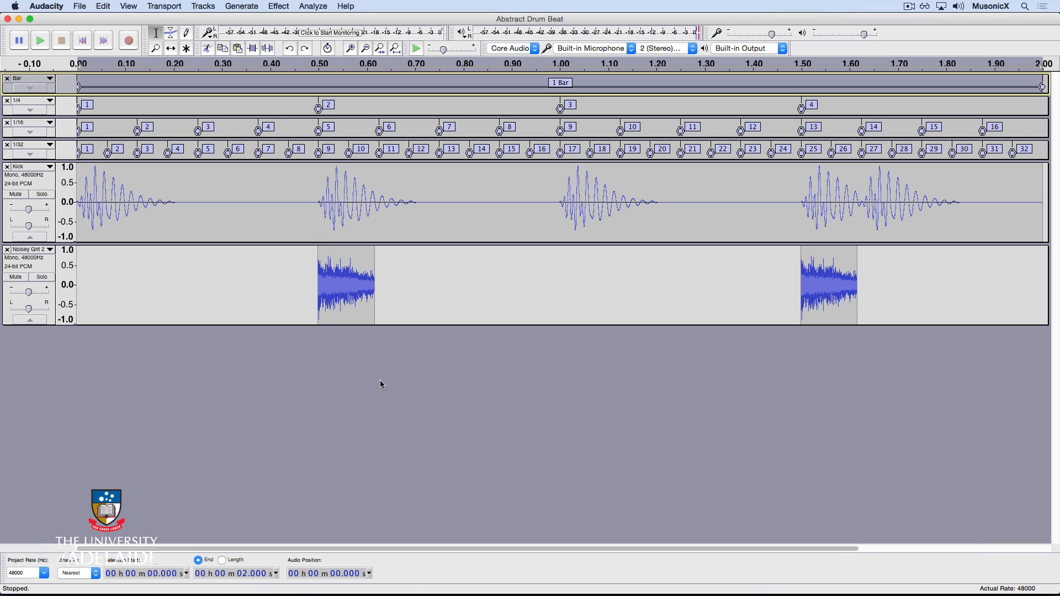
pyautogui.click(35, 250)
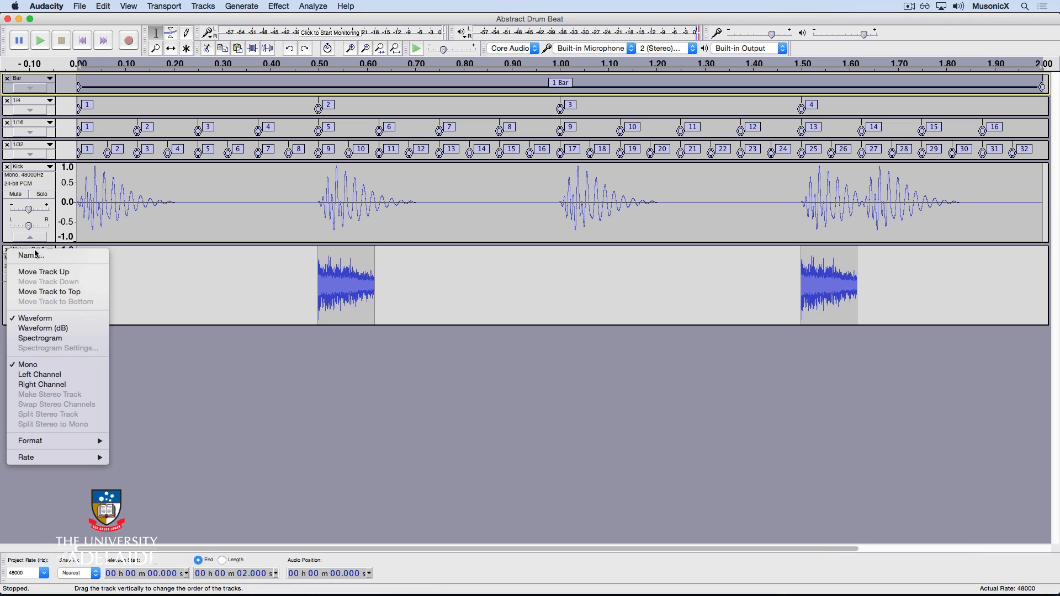
pyautogui.click(35, 254)
pyautogui.write('Snare')
pyautogui.click(583, 327)
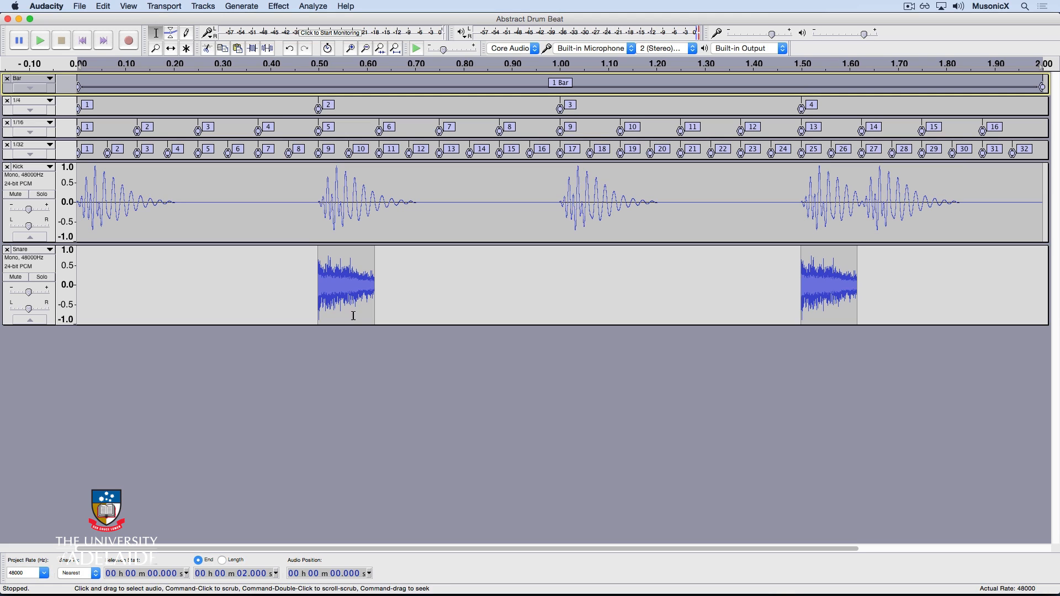
# Generate 0.200 s of silence directly after the first snare clip
pyautogui.doubleClick(341, 275)
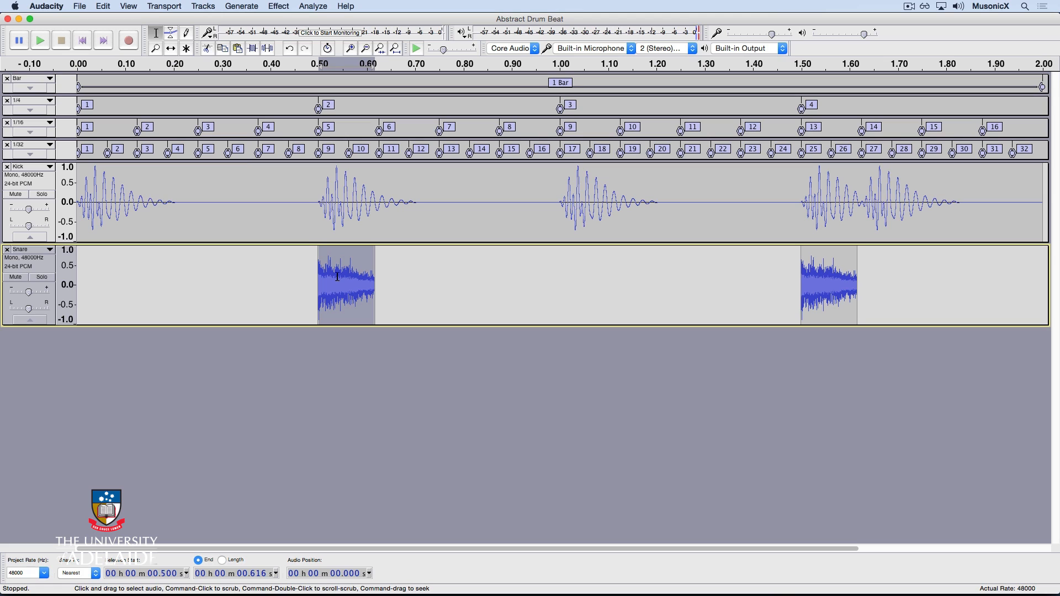
pyautogui.click(102, 6)
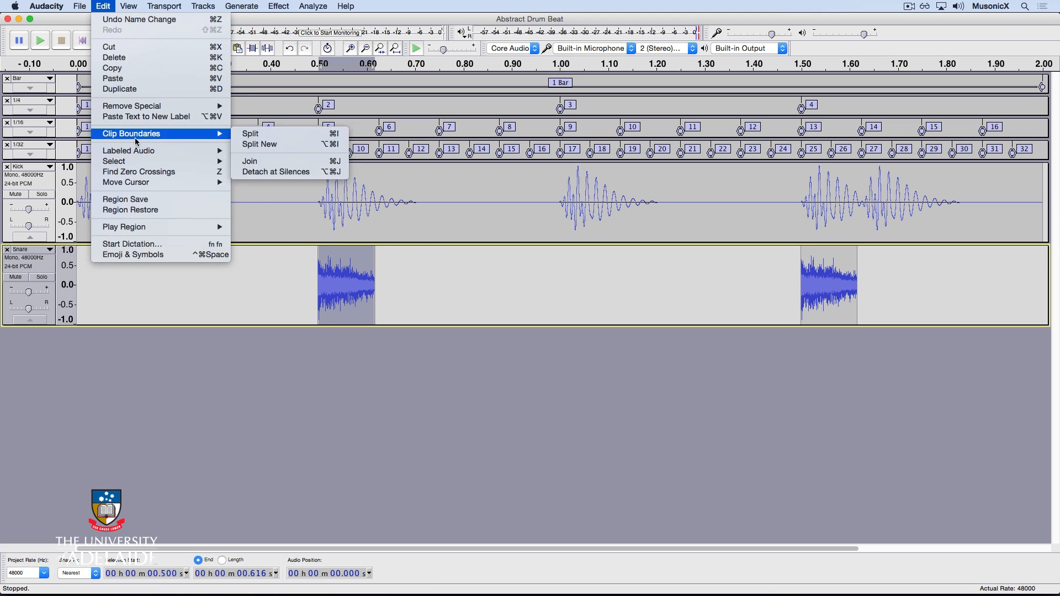
pyautogui.moveTo(152, 187)
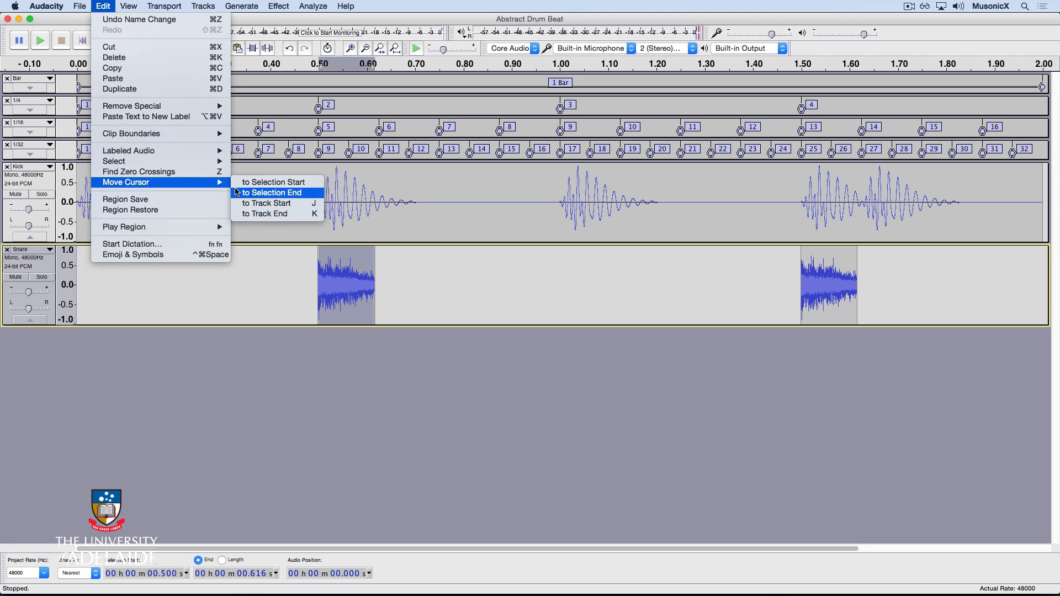
pyautogui.click(260, 193)
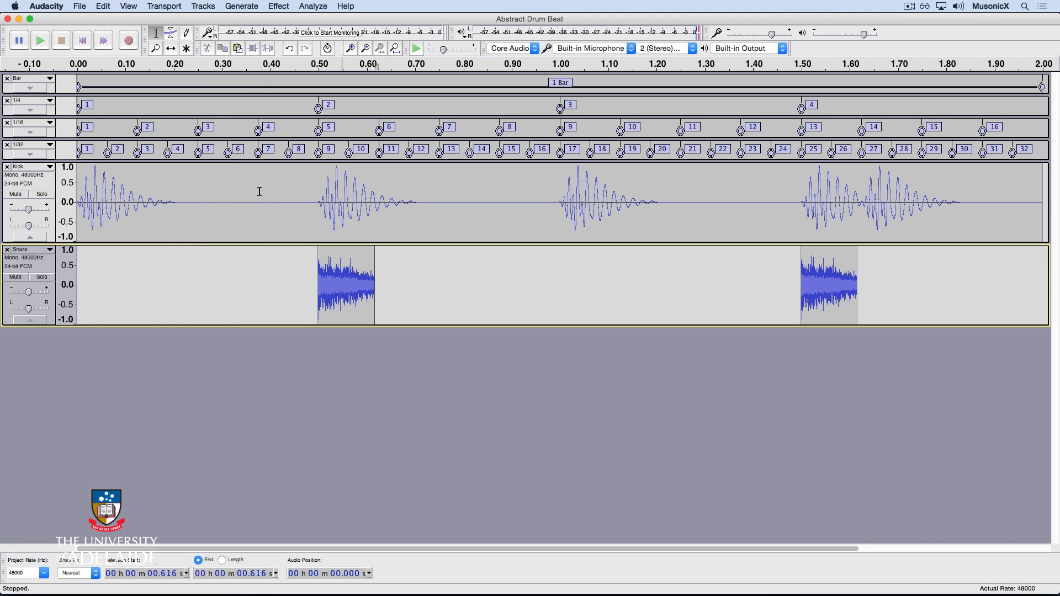
pyautogui.click(241, 5)
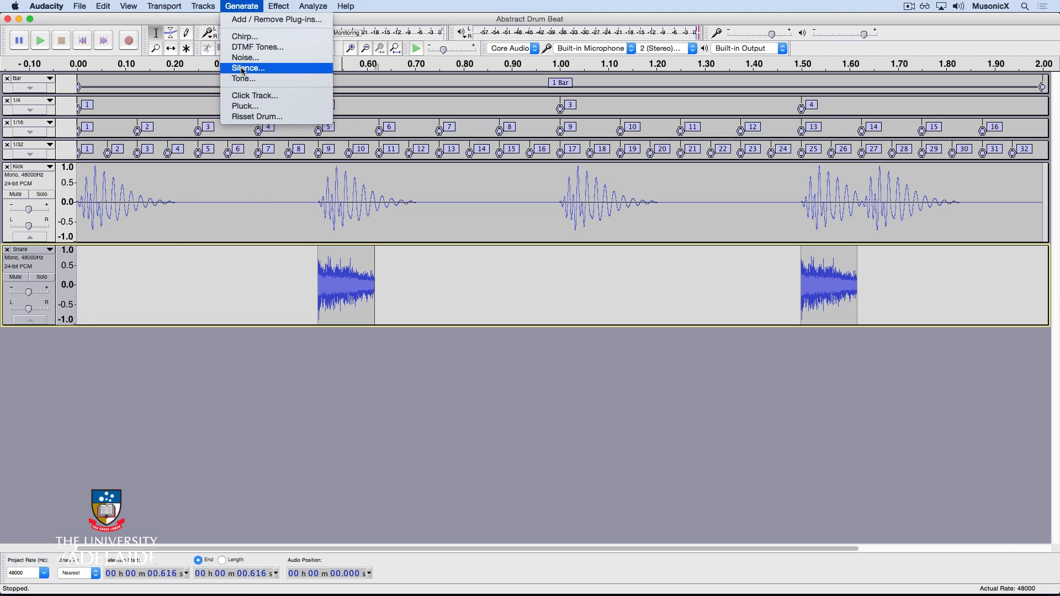
pyautogui.click(270, 68)
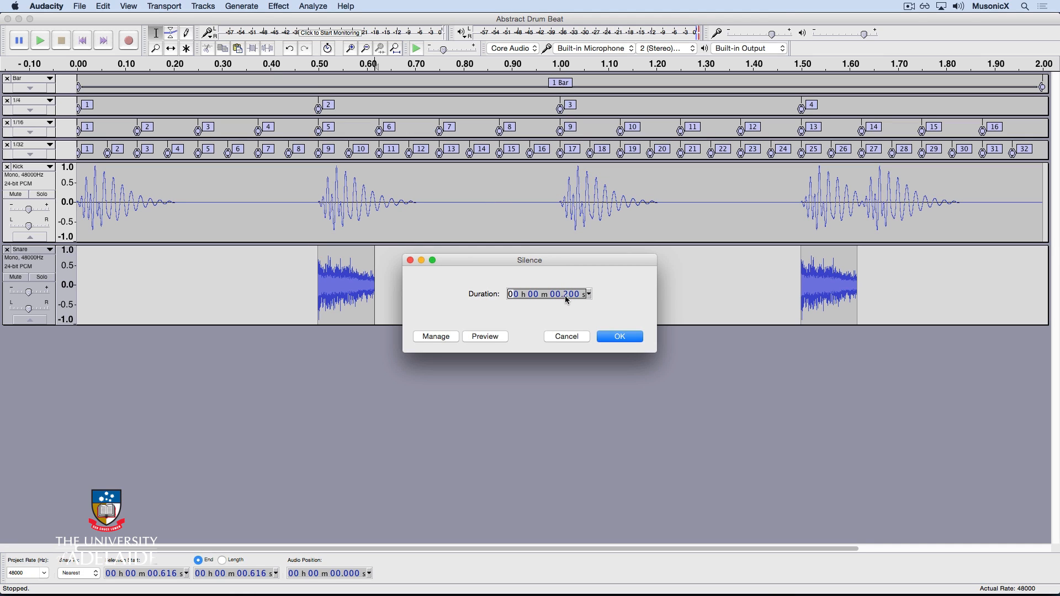
pyautogui.click(620, 337)
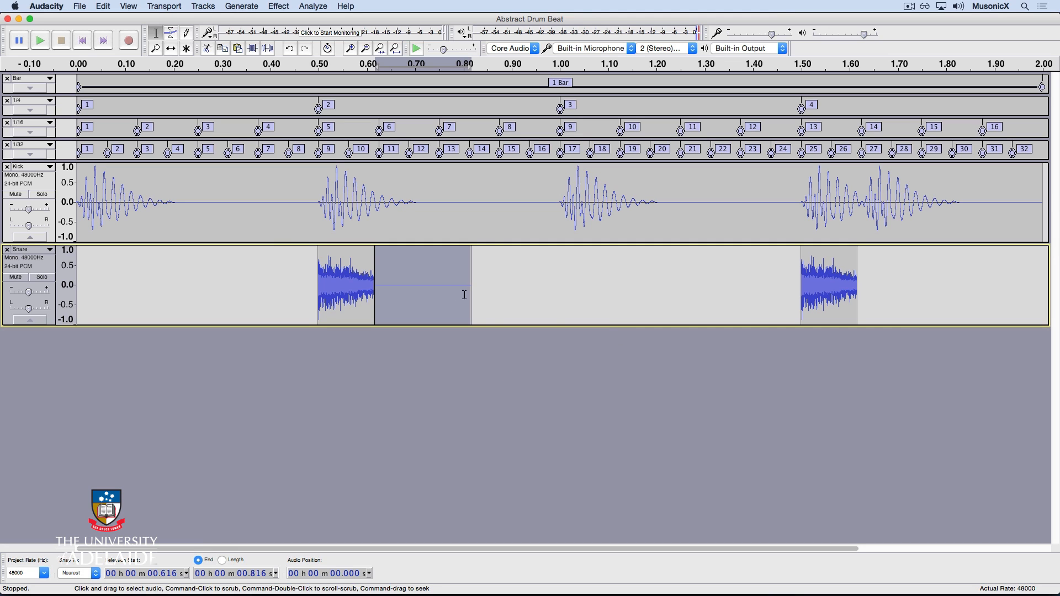
# Merge the silence into the first snare clip and select the whole joined clip
pyautogui.click(489, 285)
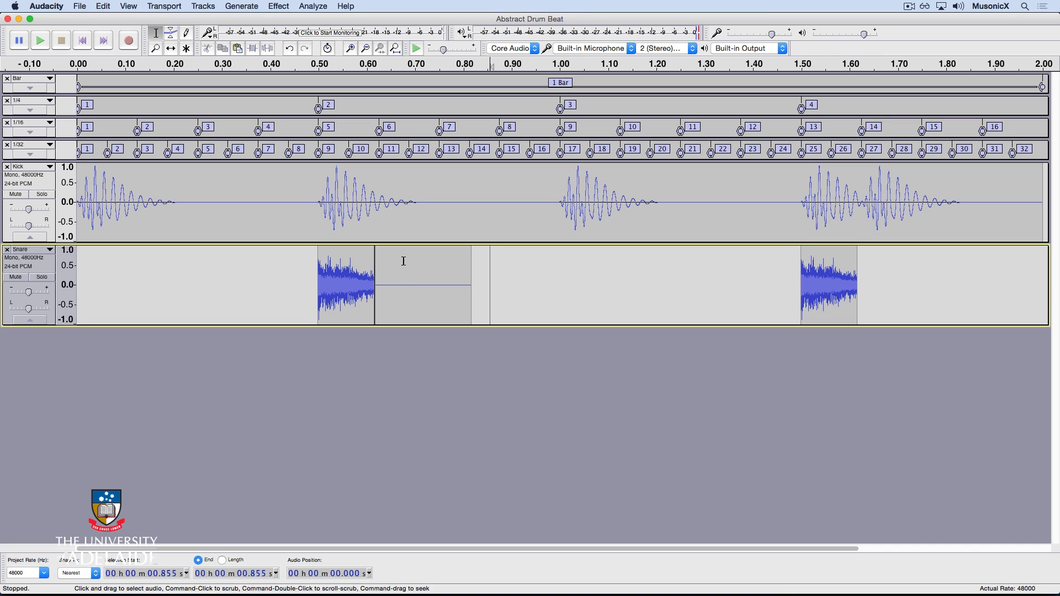
pyautogui.click(376, 262)
pyautogui.doubleClick(374, 259)
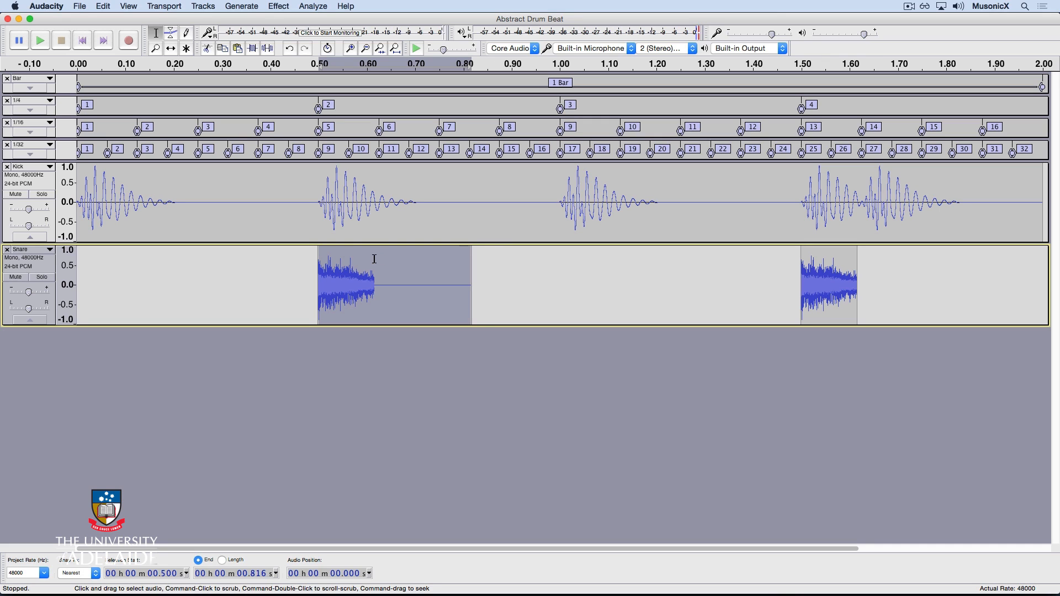
# Preview and apply Reverb to the extended first snare clip using the Small Room Bright factory preset
pyautogui.click(277, 5)
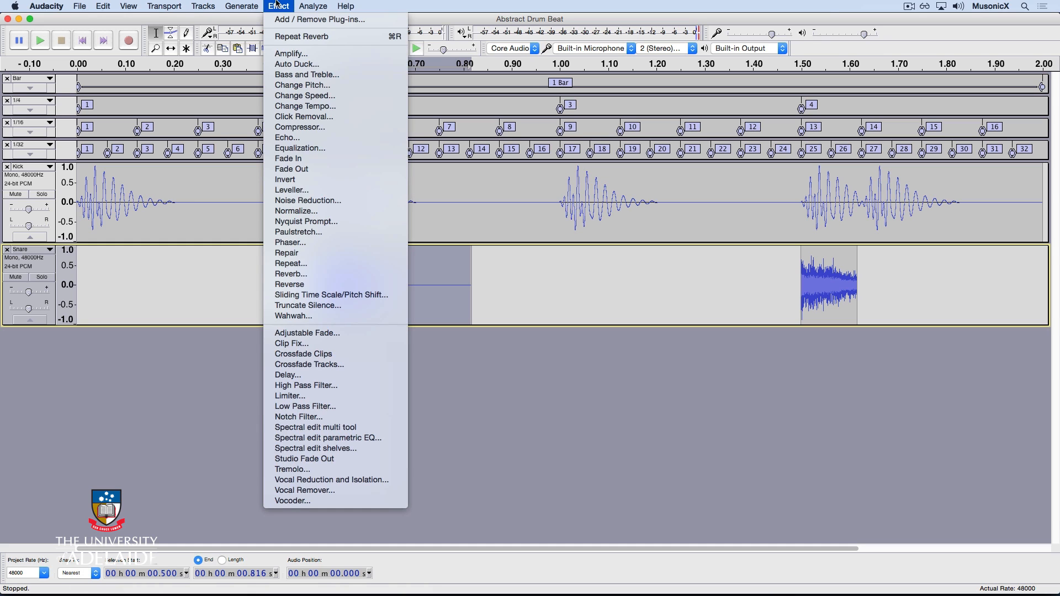
pyautogui.click(290, 274)
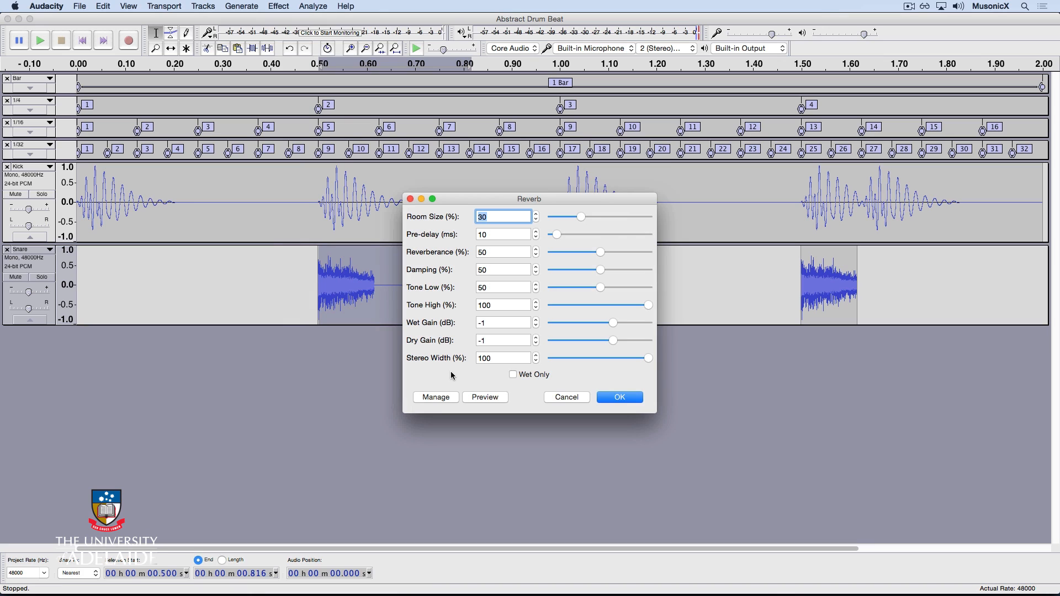
pyautogui.click(441, 398)
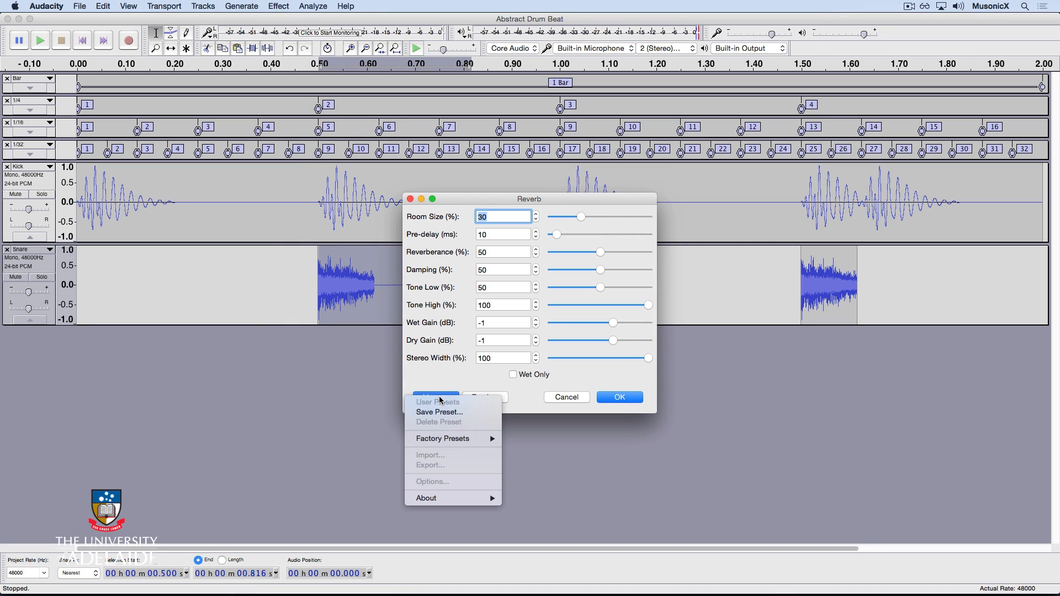
pyautogui.moveTo(446, 437)
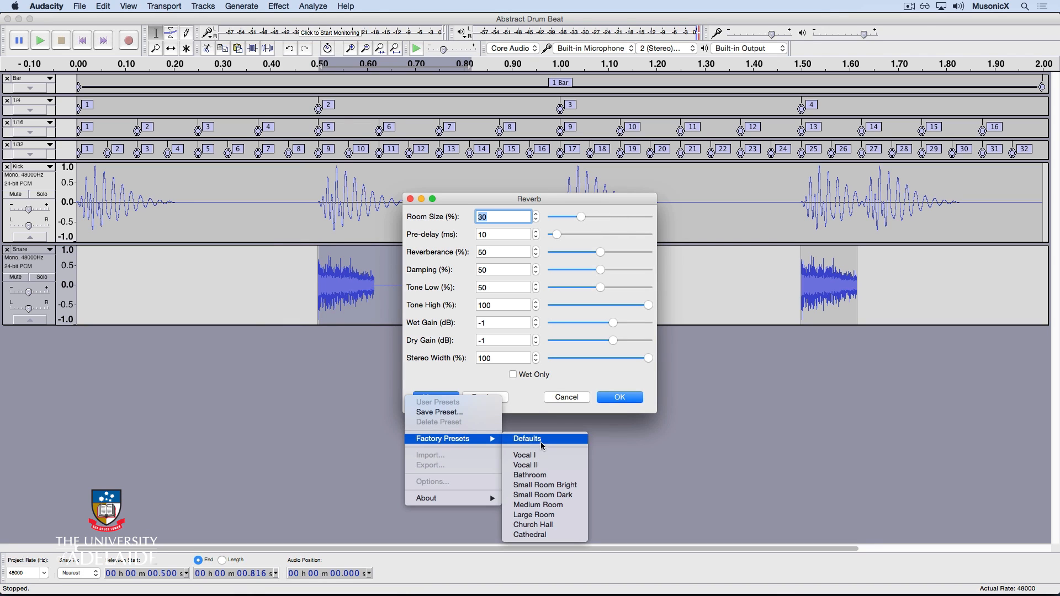
pyautogui.click(560, 486)
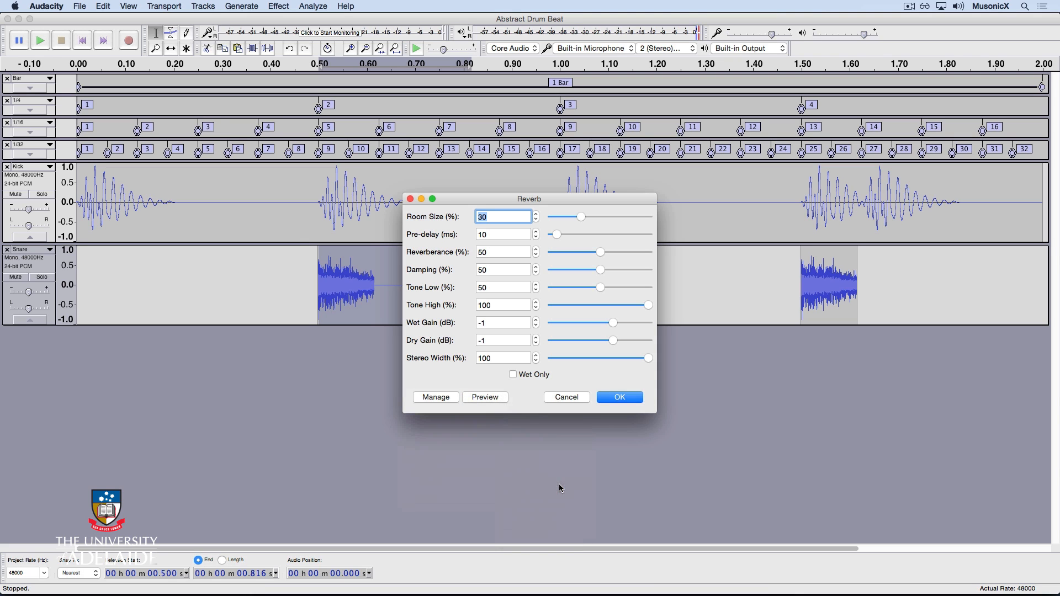
pyautogui.click(485, 397)
pyautogui.click(626, 398)
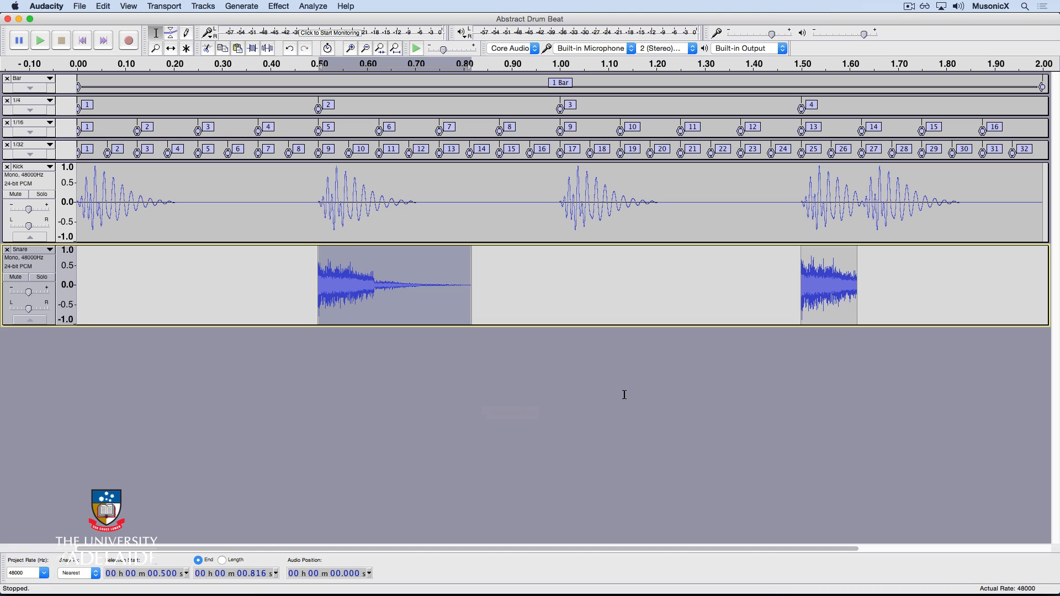
# Play the first snare clip, select the whole one-bar range, and audition the kick and snare in a loop
pyautogui.press('space')
pyautogui.click(8, 90)
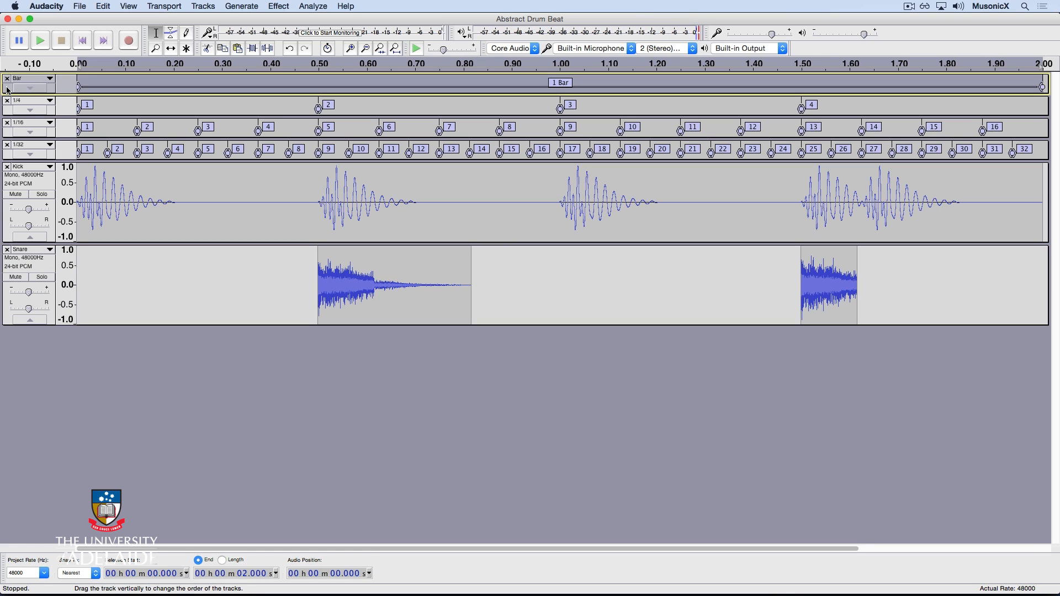
pyautogui.hotkey('shift', 'space')
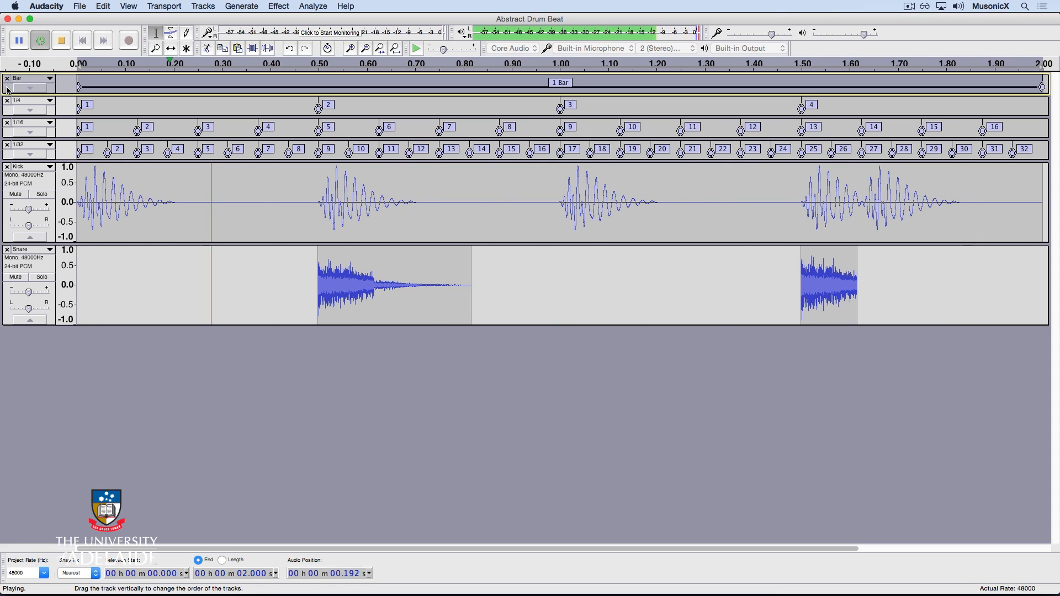
pyautogui.press('space')
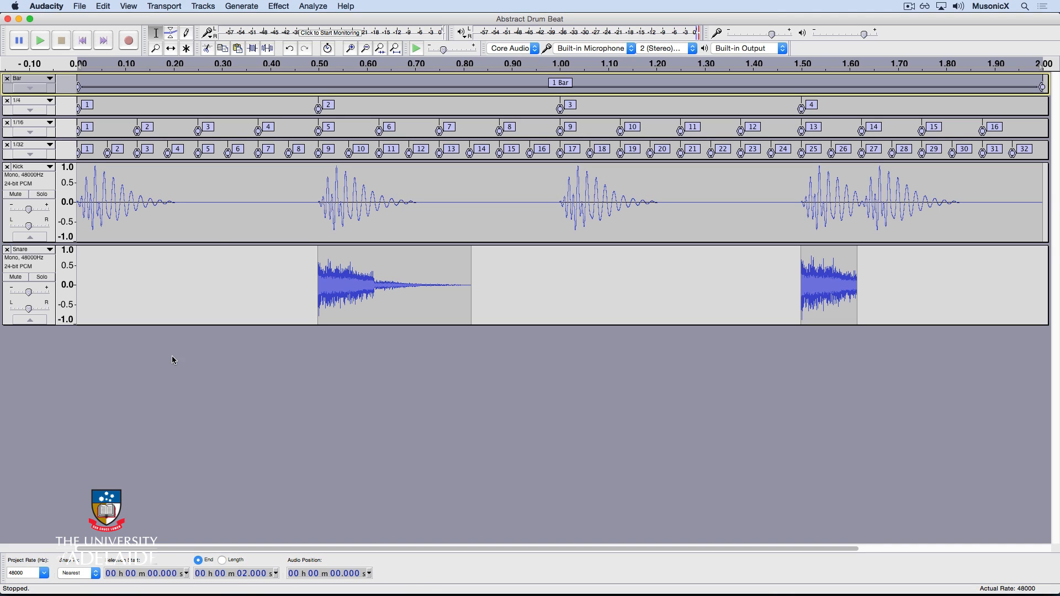
# Generate 2 seconds of silence spanning the whole bar on a new audio track
pyautogui.click(240, 6)
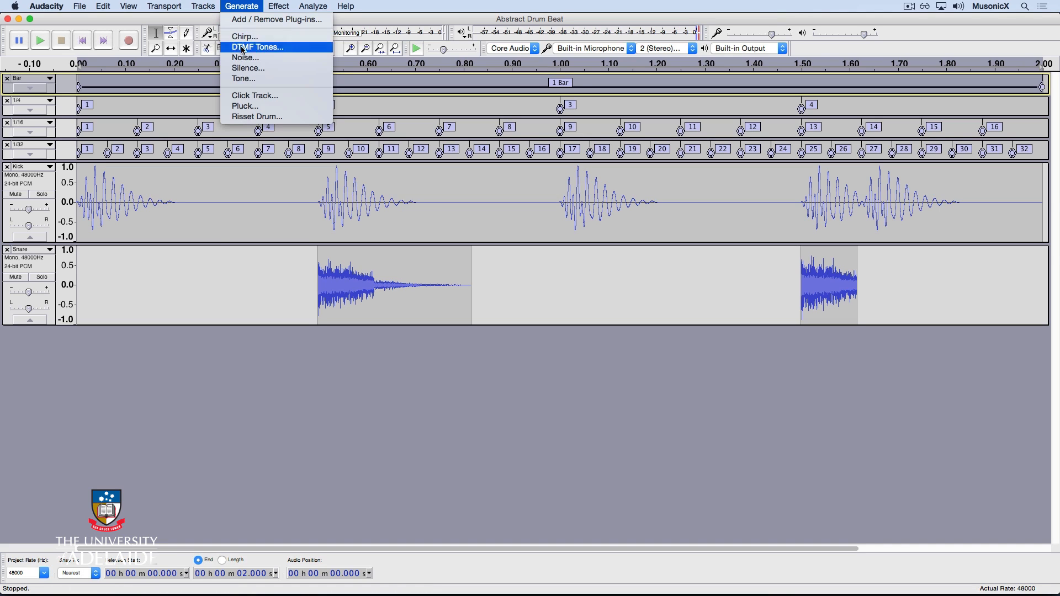
pyautogui.click(248, 69)
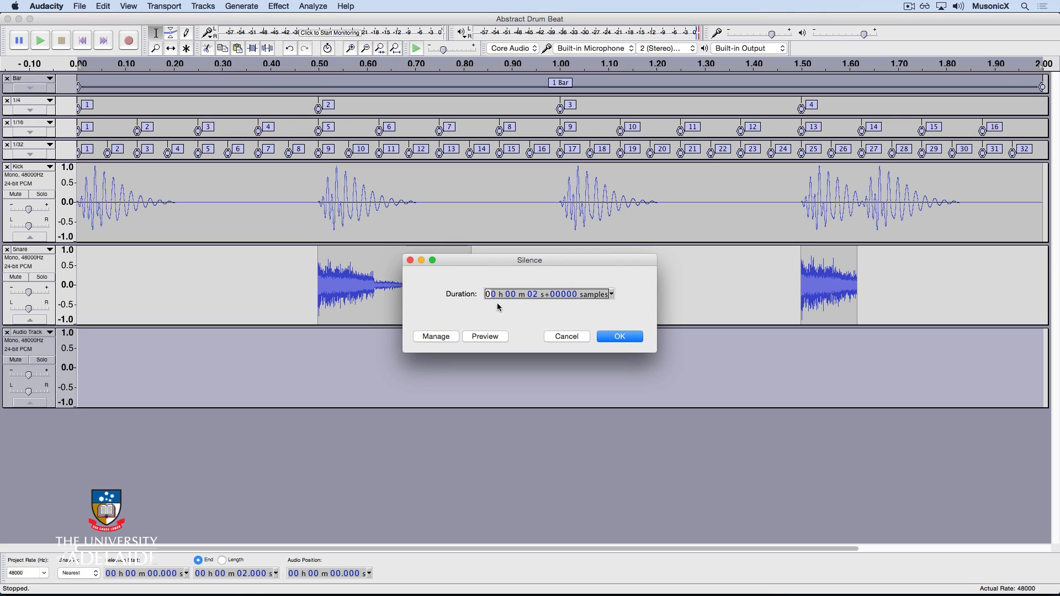
pyautogui.click(622, 336)
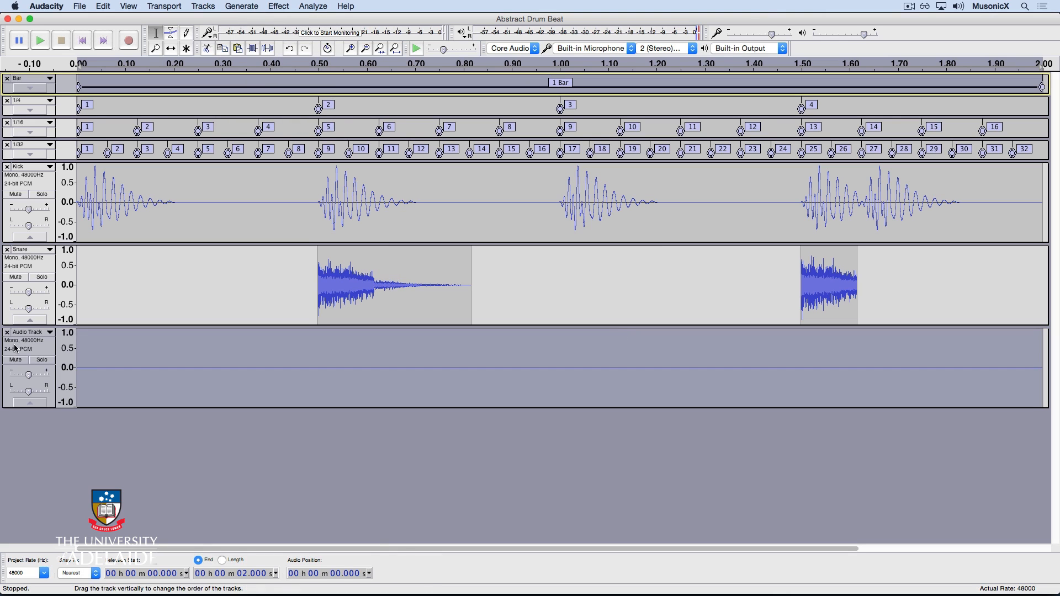
# Select the Snare track together with the silent track and combine them with Mix and Render
pyautogui.keyDown('shift'); pyautogui.click(38, 270); pyautogui.keyUp('shift')
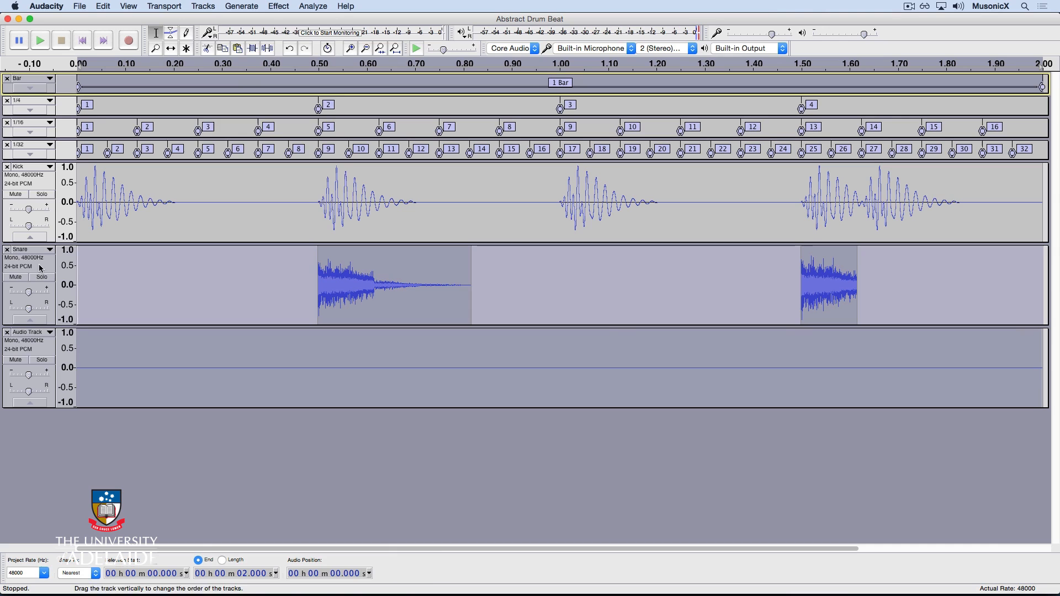
pyautogui.click(203, 5)
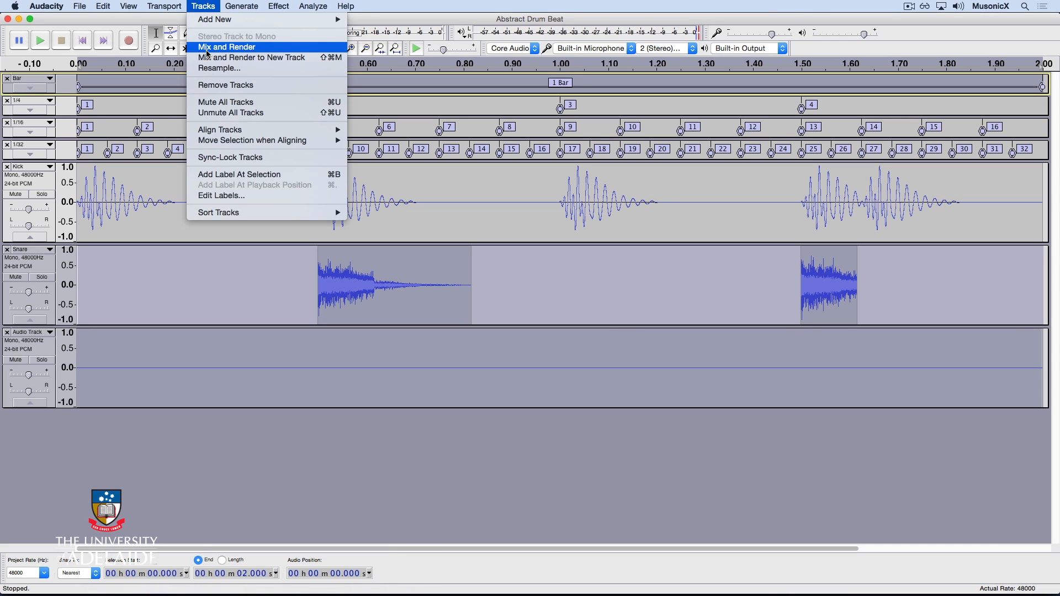